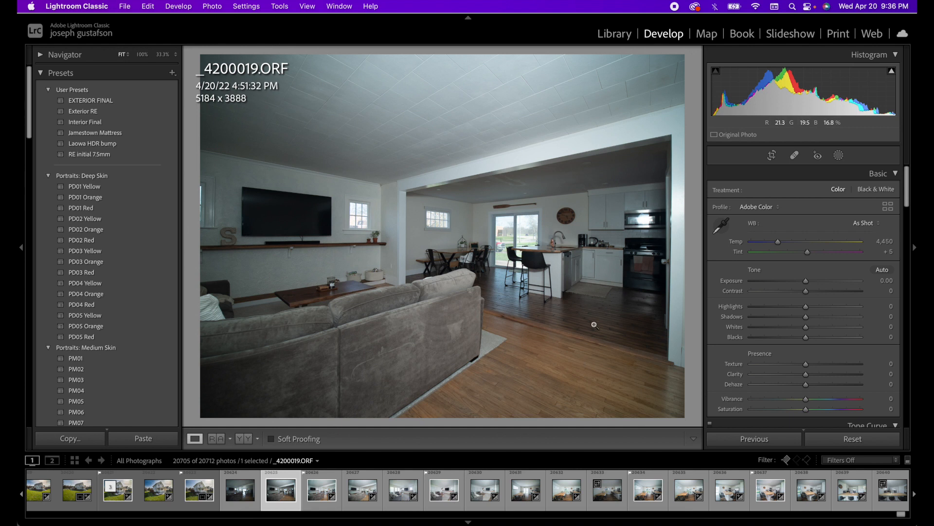
Open the darker, unedited _4200018.ORF exposure in Develop after briefly viewing _4200020.ORF.
click(358, 505)
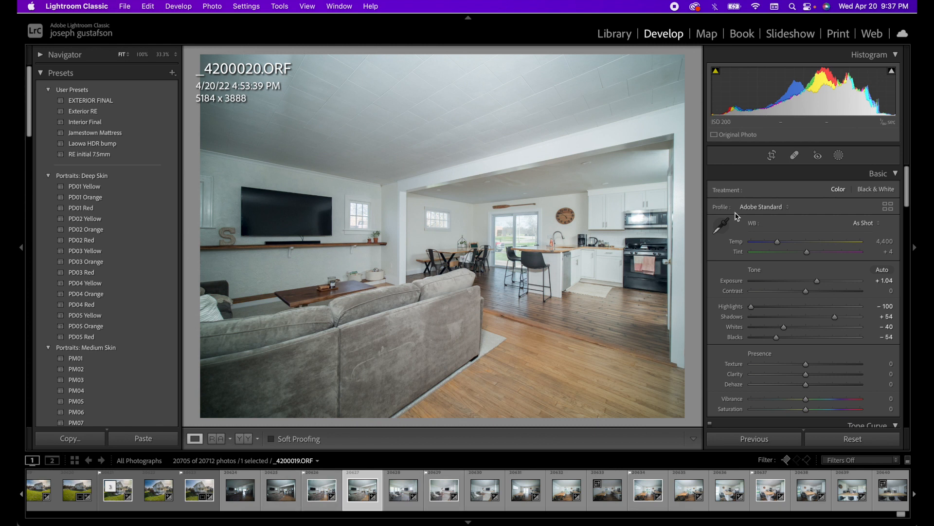
click(242, 493)
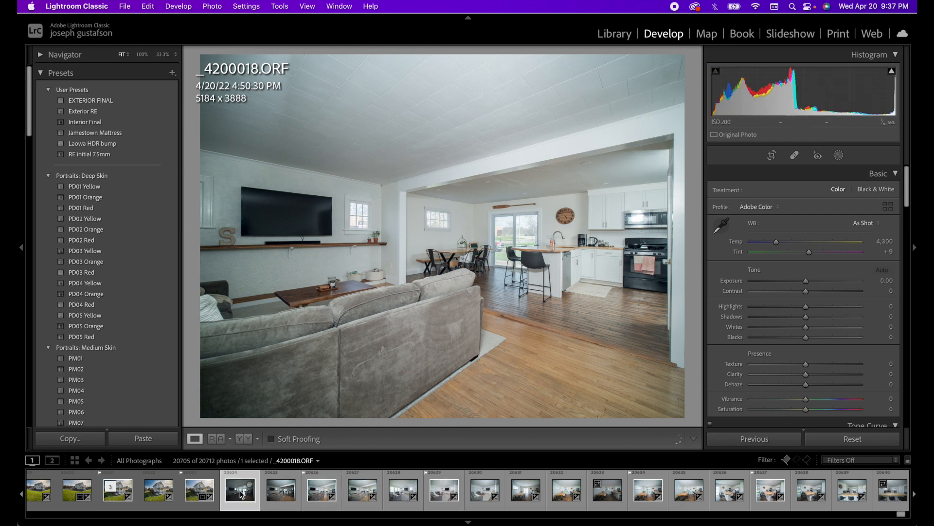
Develop _4200018.ORF with the RE initial 7.5mm preset, As Shot white balance, Exposure +1.34 and lower Highlights.
click(101, 155)
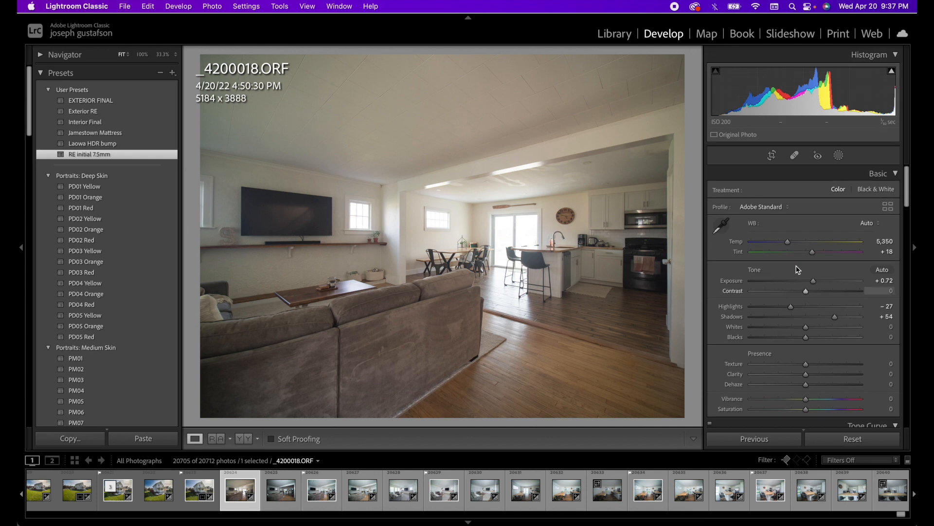
click(871, 223)
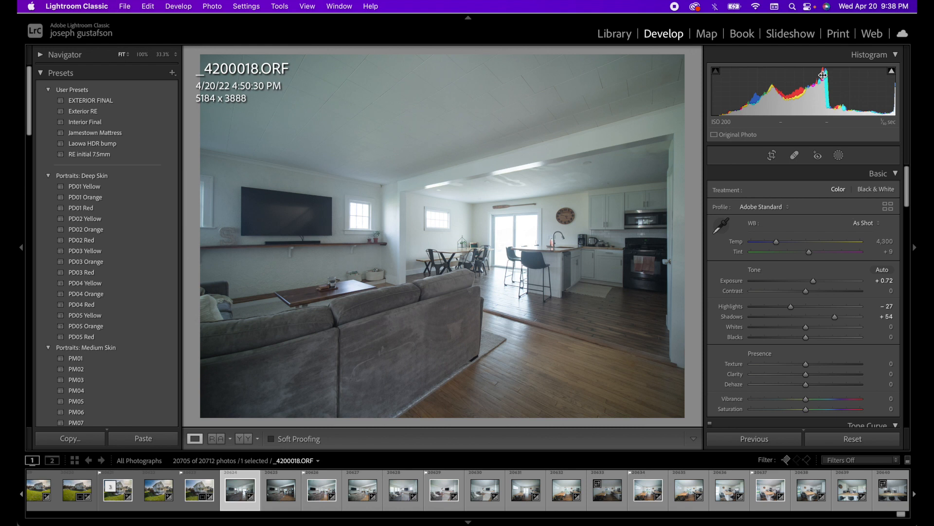
drag(806, 95, 813, 95)
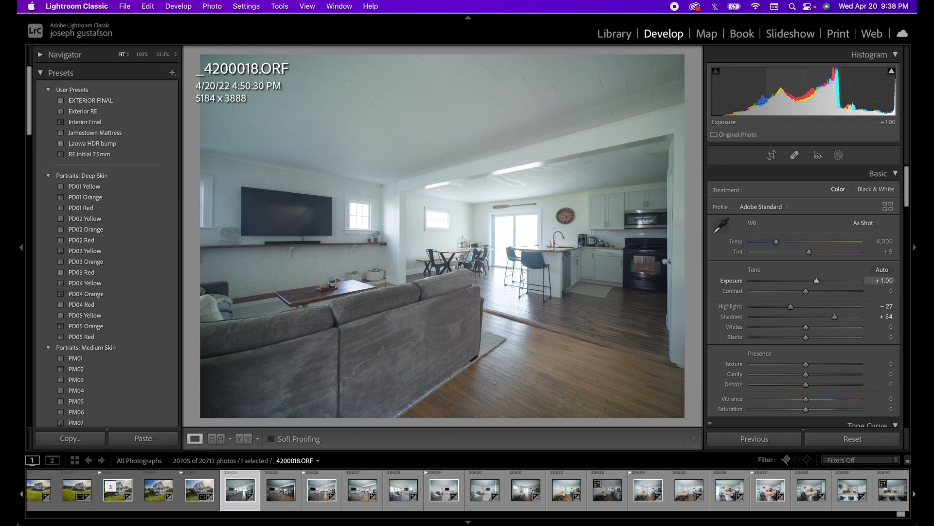
drag(806, 95, 808, 95)
click(891, 71)
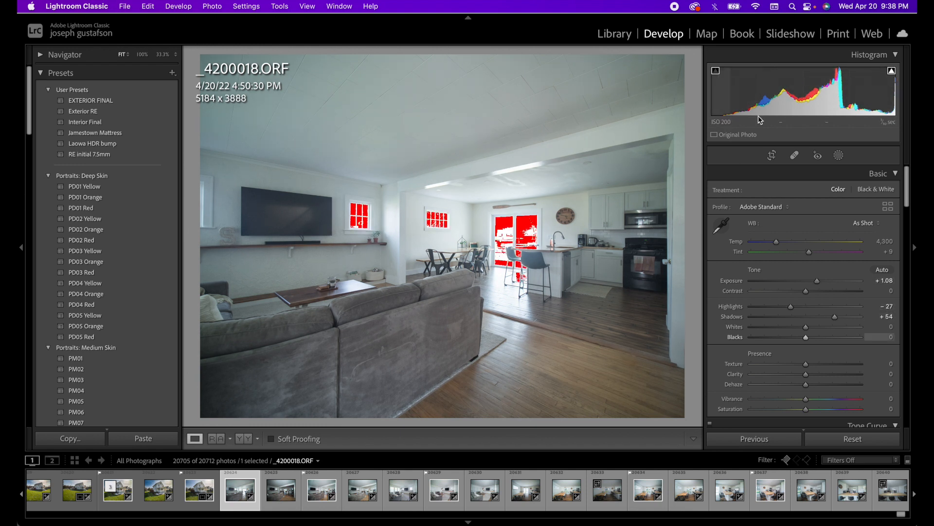
drag(791, 306, 843, 317)
drag(817, 281, 820, 281)
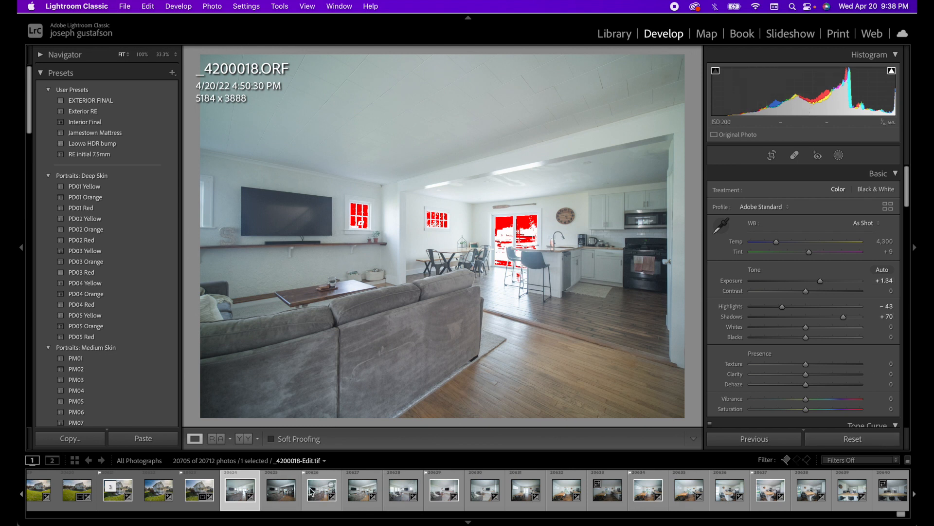
click(359, 497)
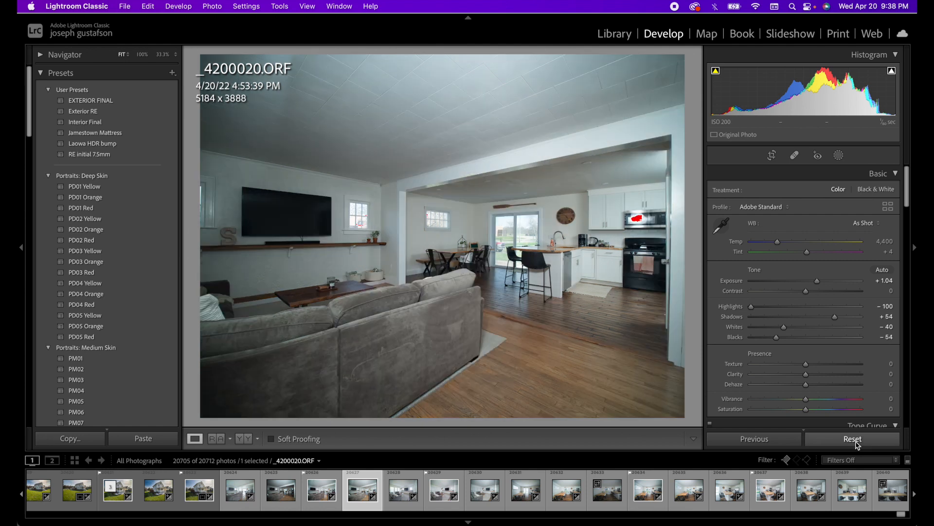
Reset _4200020.ORF, then apply the RE initial 7.5mm preset, As Shot white balance and Highlights −100.
click(855, 441)
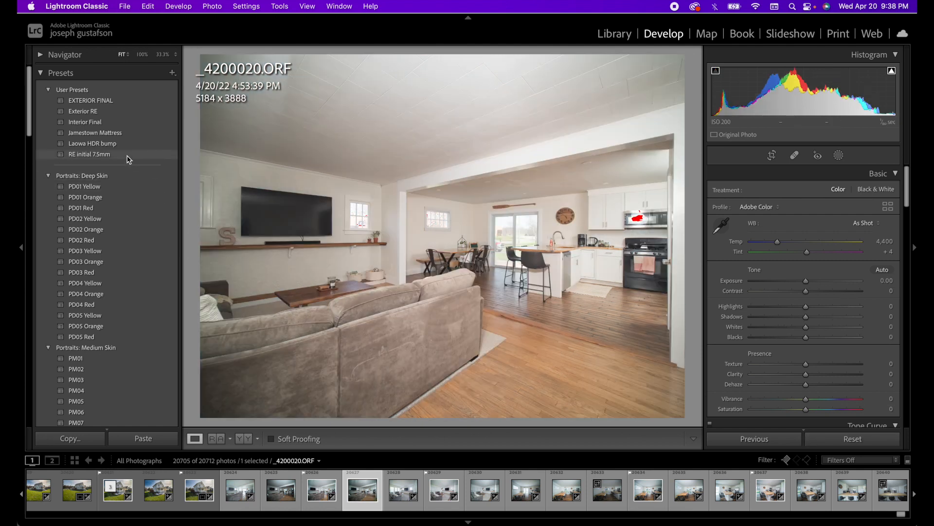
click(127, 155)
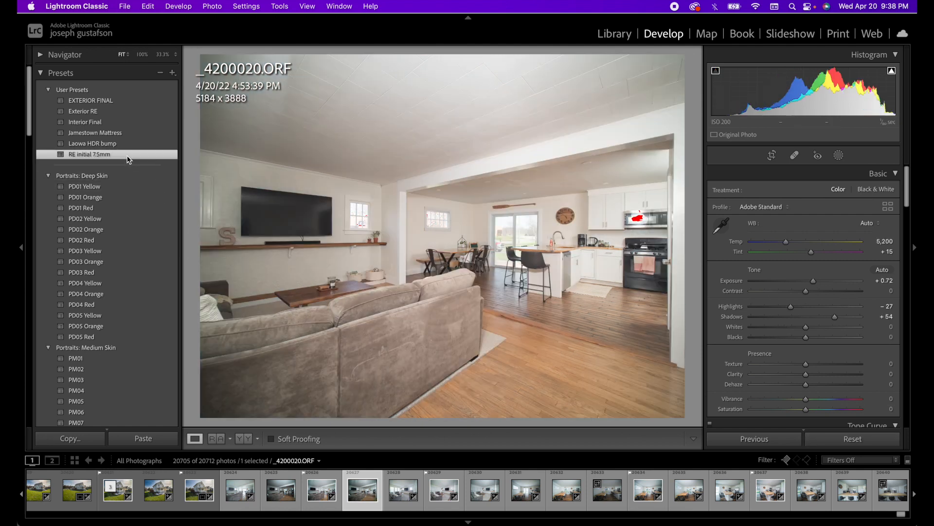
click(876, 223)
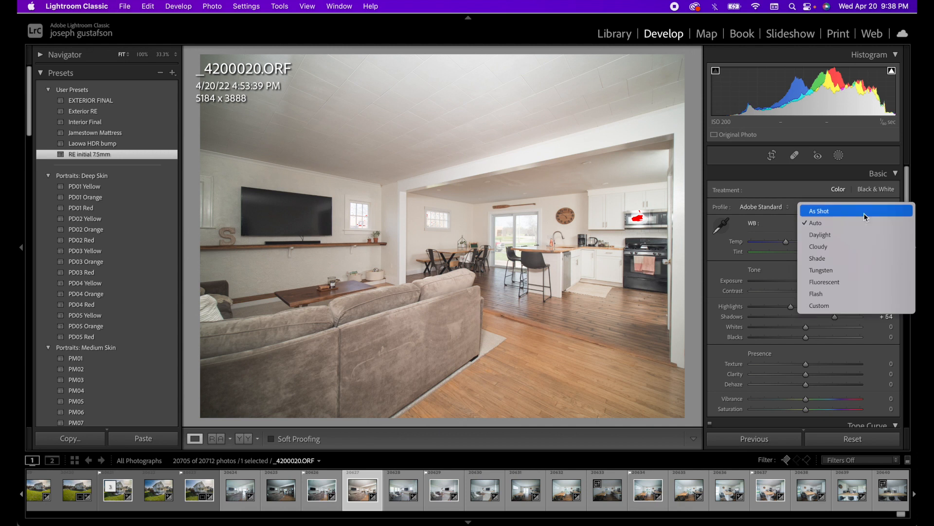
click(865, 210)
drag(791, 307, 751, 307)
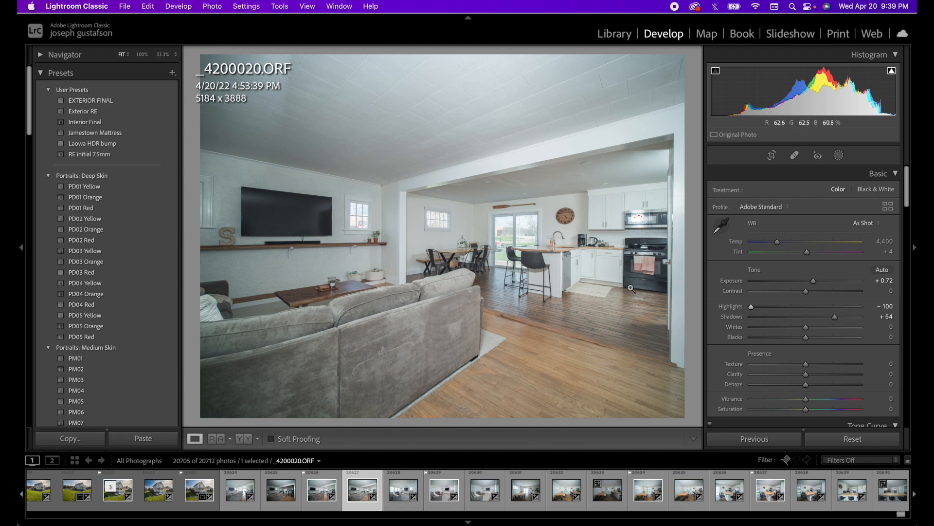
Open _4200018.ORF and _4200020.ORF together as layers in one Photoshop document.
super+click(234, 493)
right_click(235, 492)
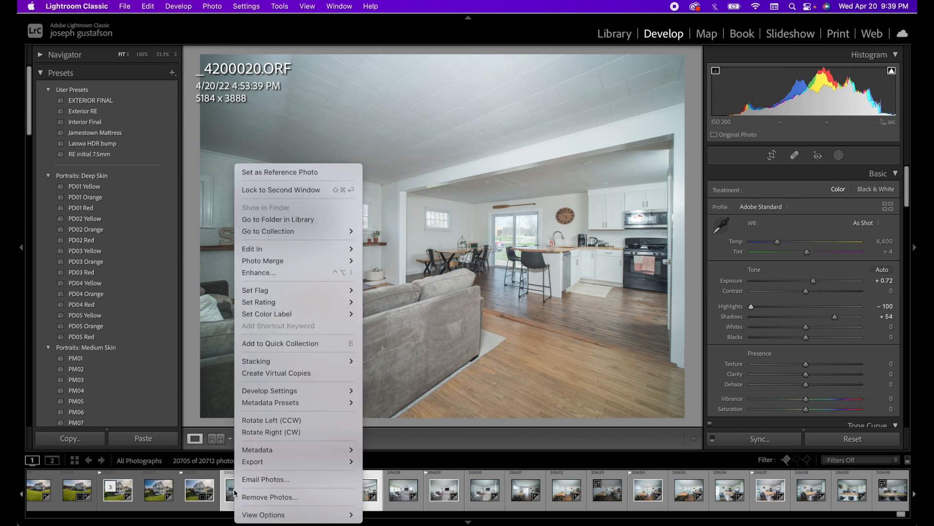
mouse_move(349, 249)
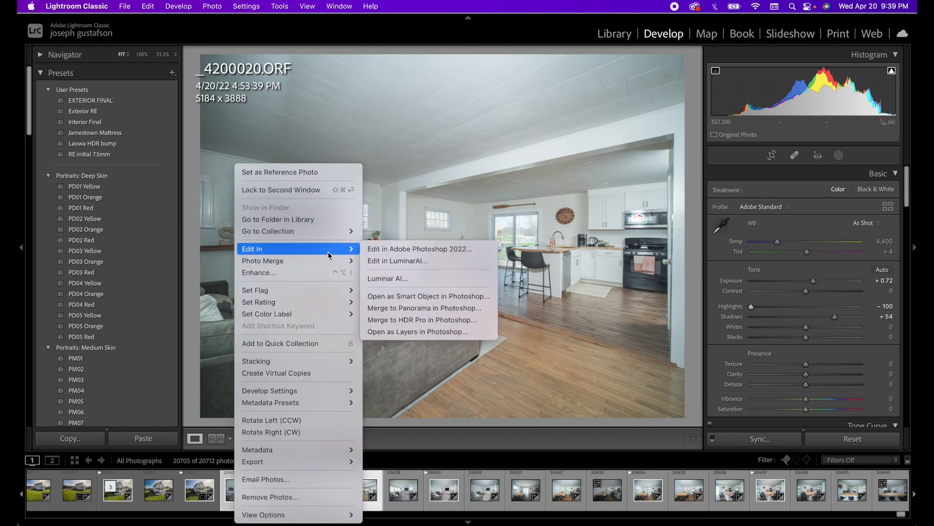
click(421, 332)
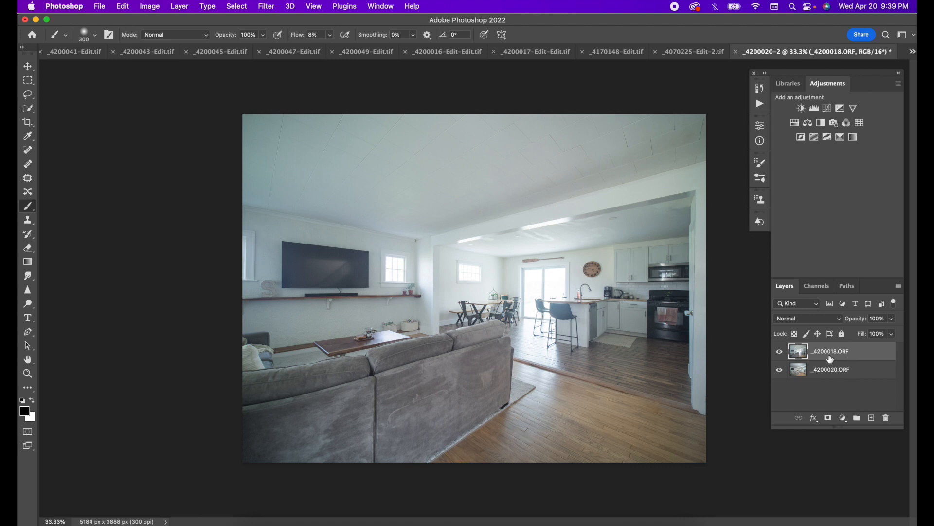
Set the top exposure layer to 50% opacity and add a layer mask to blend it.
click(780, 352)
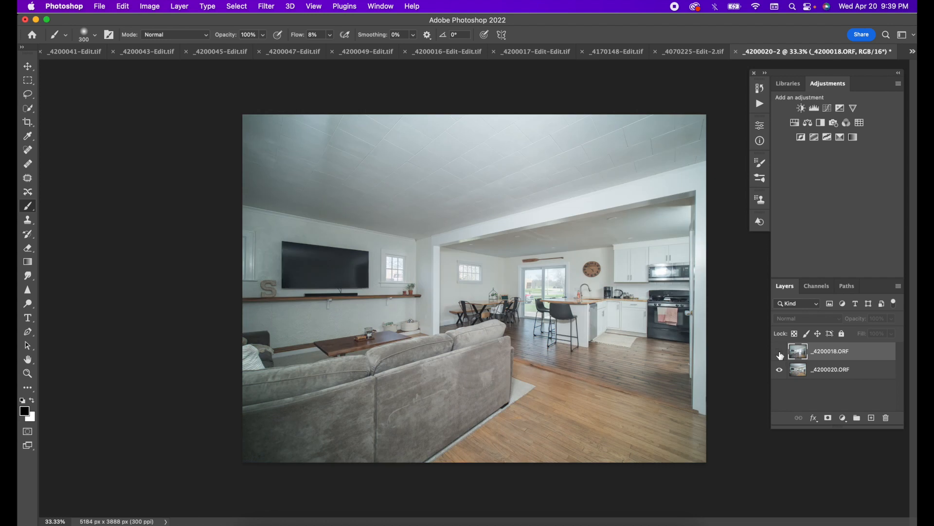
click(779, 353)
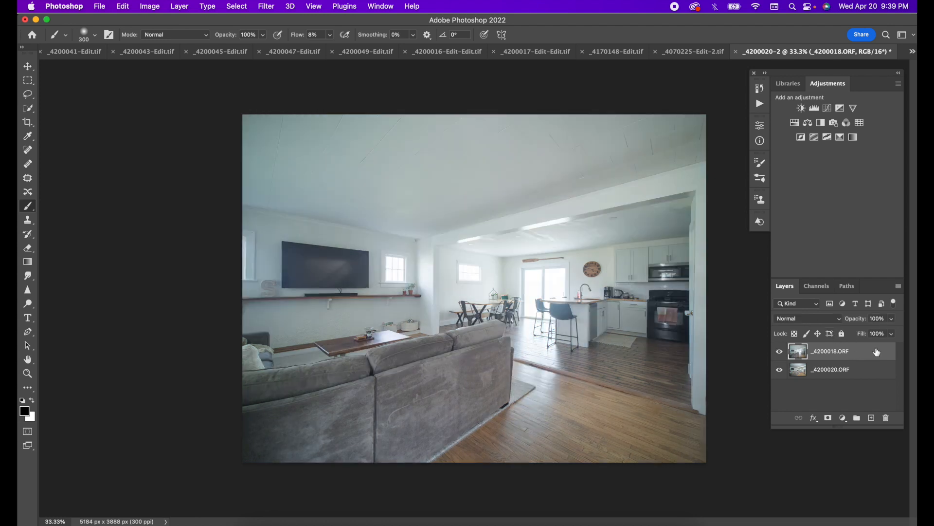
click(891, 320)
click(870, 333)
drag(869, 333, 868, 332)
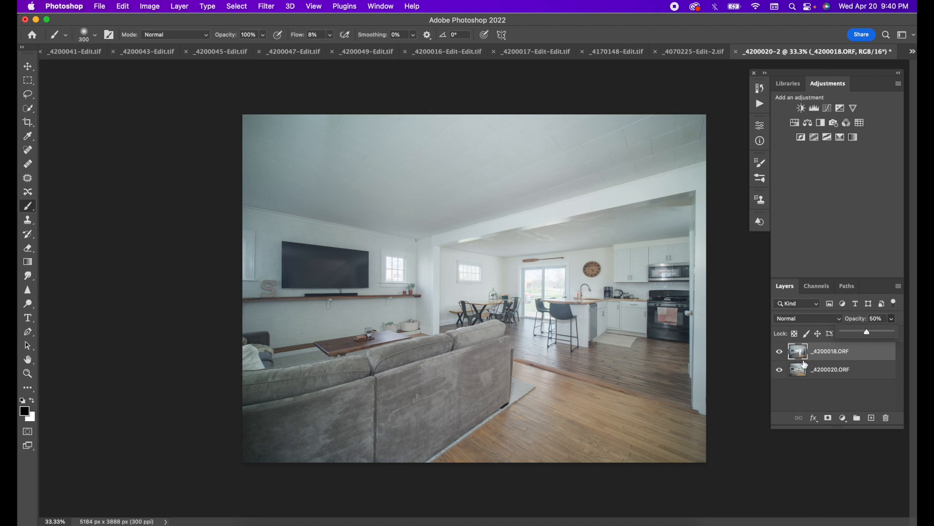
click(829, 419)
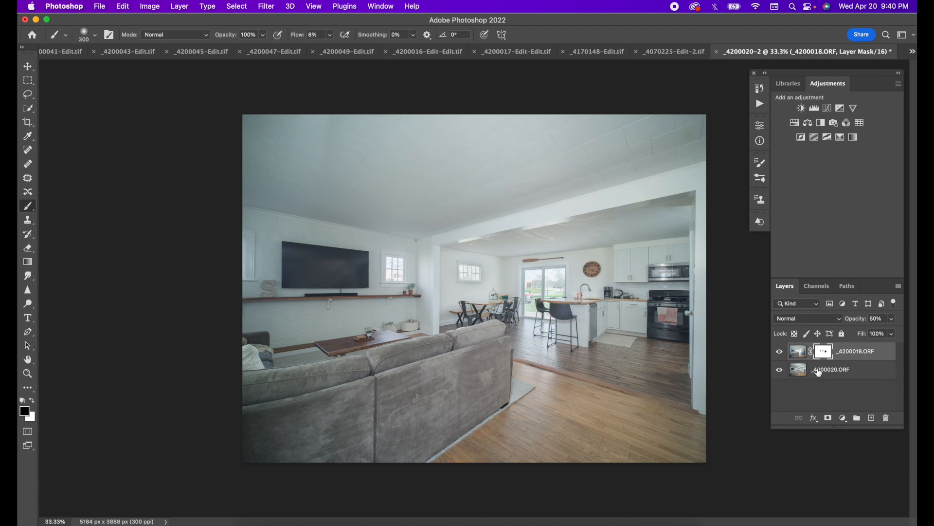
Flatten the image into Background and duplicate it as Layer 1.
right_click(833, 369)
scroll(742, 498, down, 5)
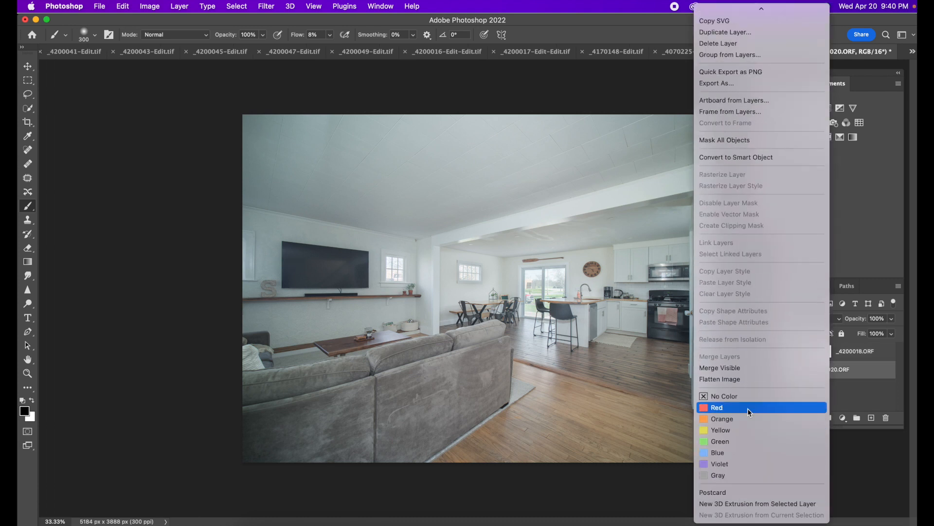
click(741, 380)
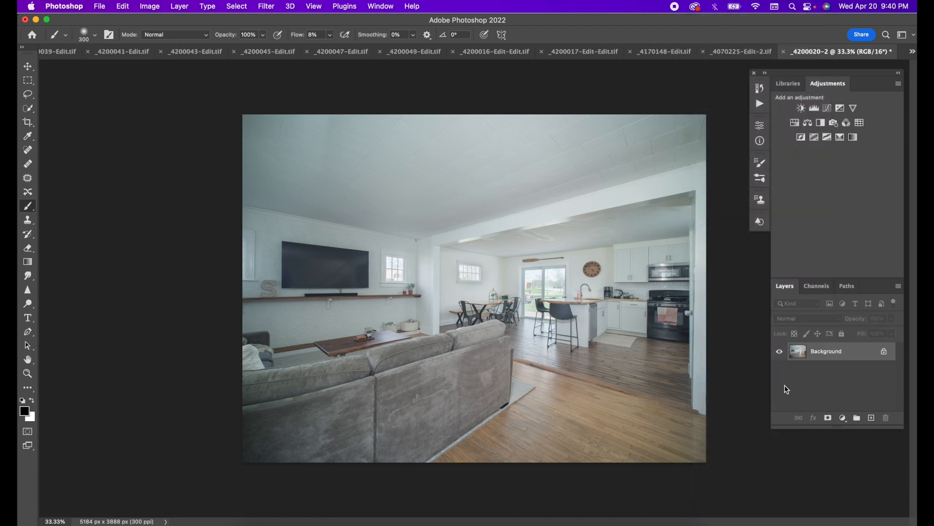
key(super+j)
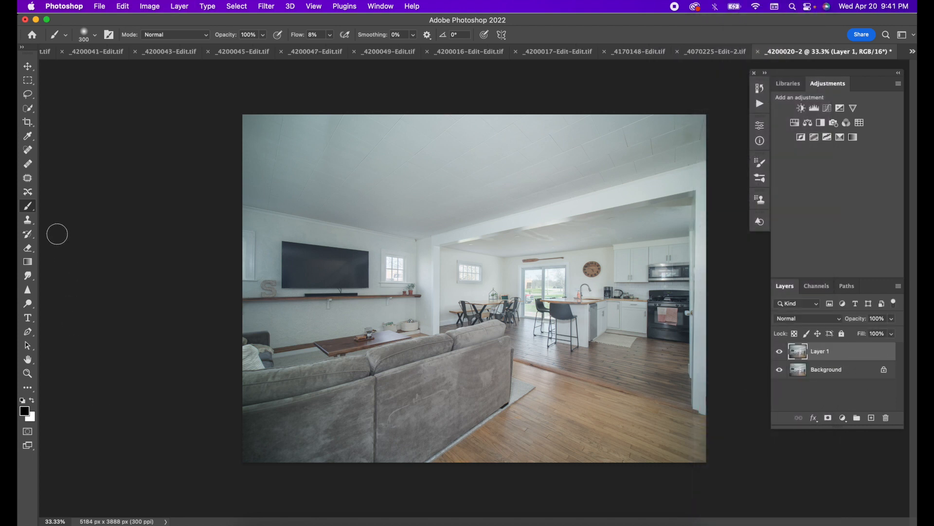
click(28, 332)
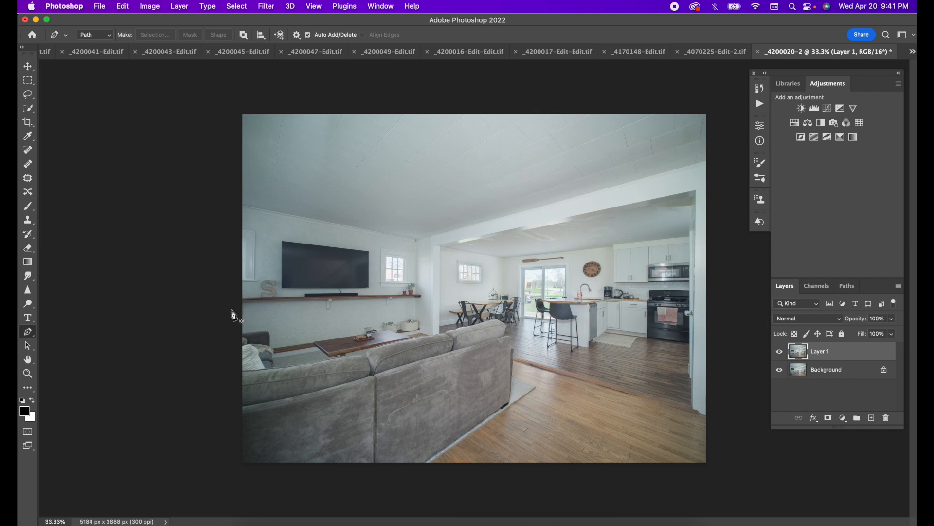
Zoom to 100% on the TV and place path anchors at its top-left, bottom-left and bottom-right corners.
key(super+equal)
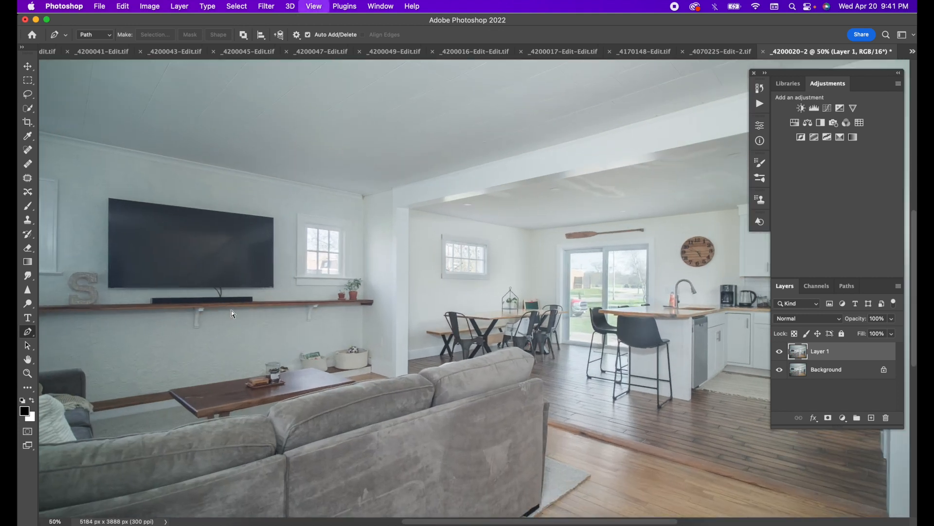
key(super+equal)
key(super+equal)
scroll(233, 312, left, 7)
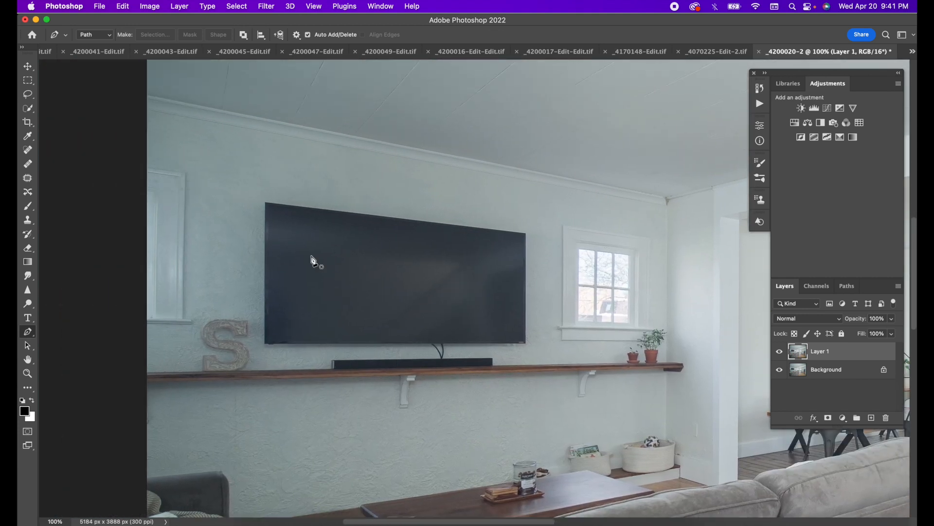
click(269, 204)
click(270, 342)
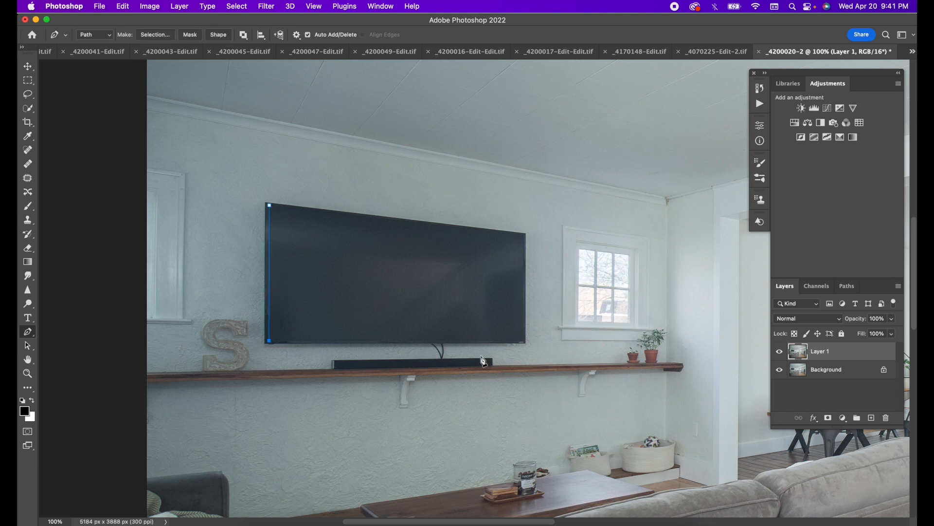
click(523, 341)
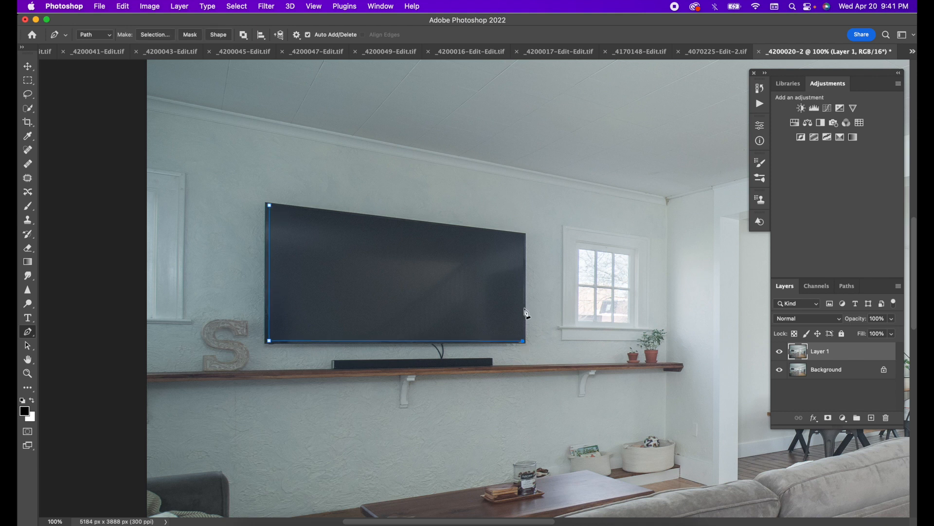
Close the path at the TV's top-right corner and fill it with solid black.
click(525, 235)
click(269, 204)
right_click(309, 219)
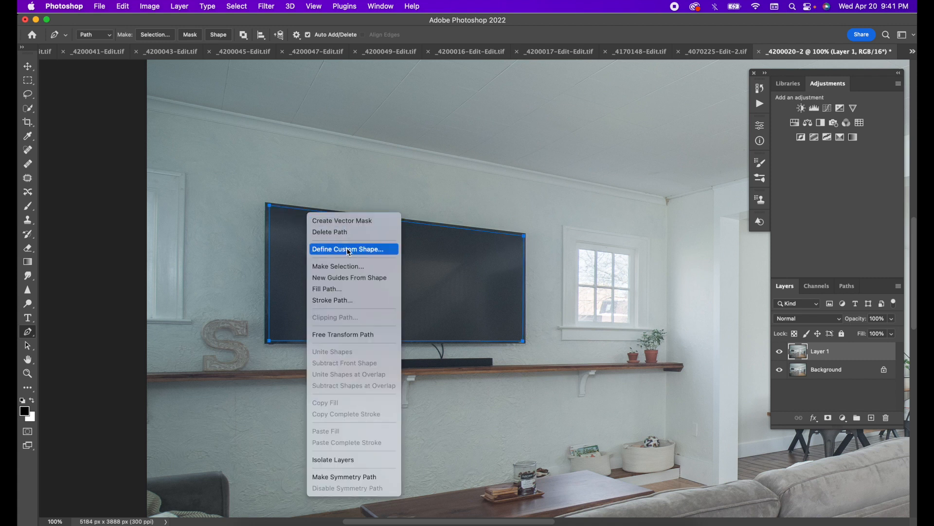
click(348, 289)
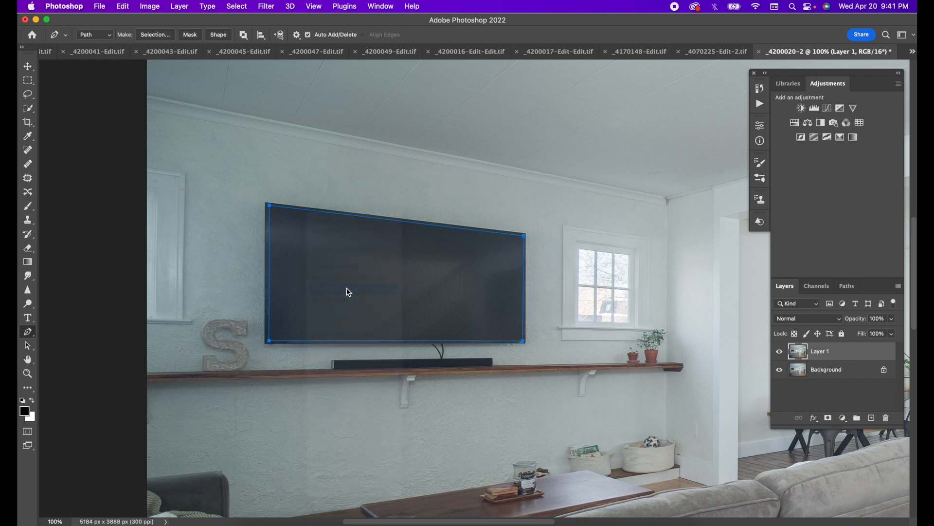
click(491, 211)
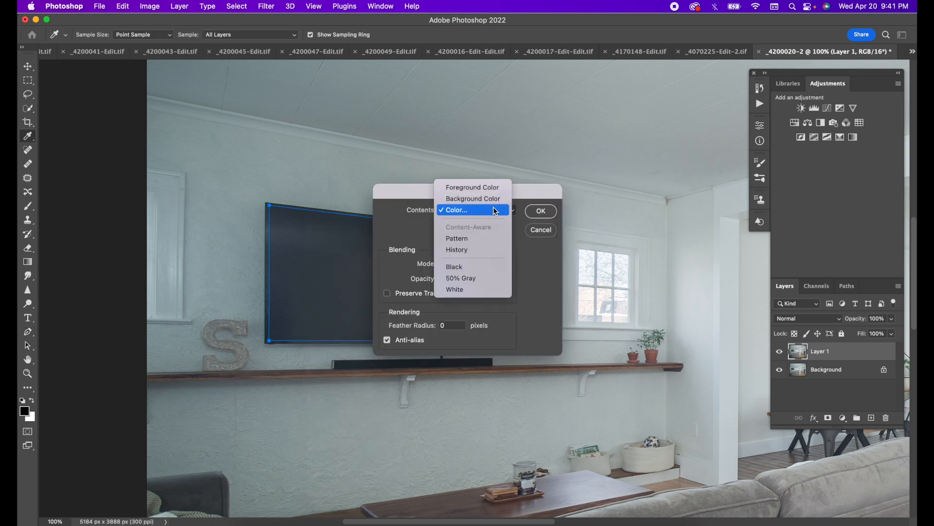
click(463, 212)
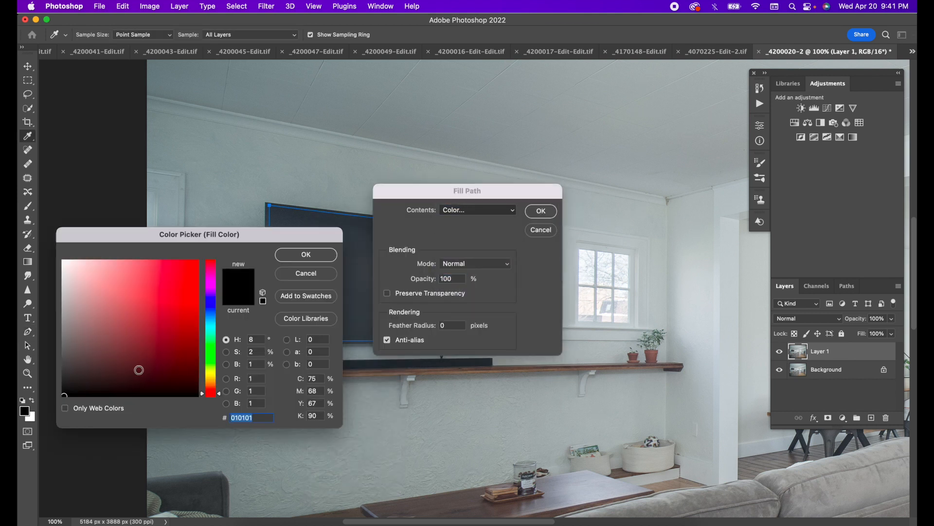
click(312, 253)
click(551, 214)
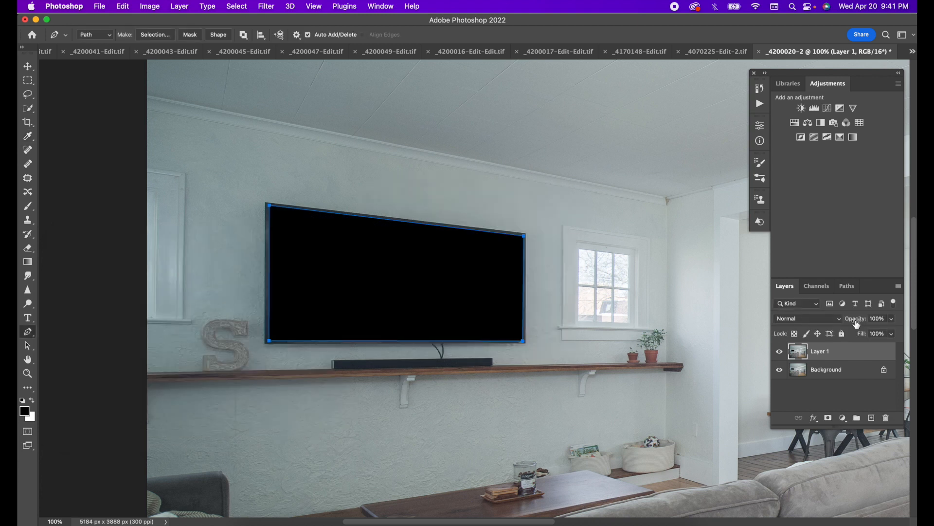
Lower Layer 1's black fill to 40% opacity and toggle its visibility to compare.
click(894, 322)
drag(894, 331, 865, 334)
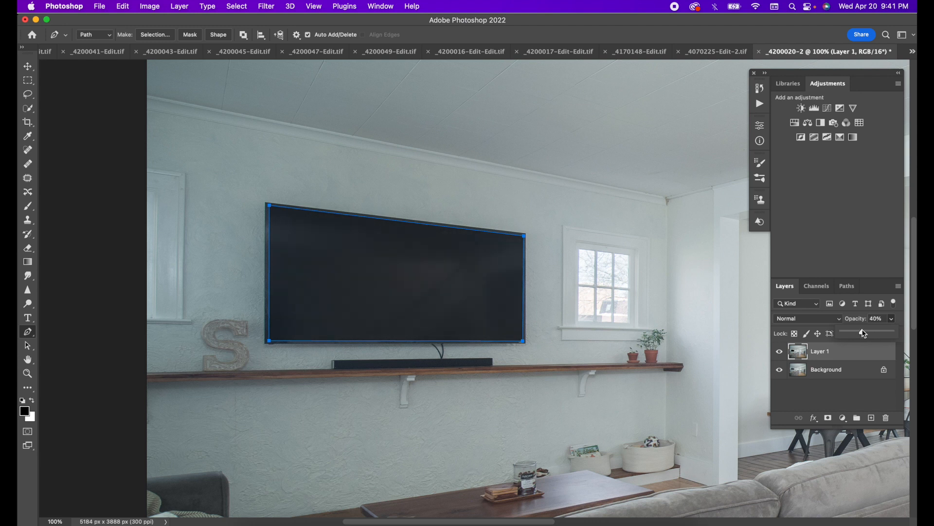
click(779, 351)
click(780, 351)
Delete the TV tracing path and zoom back out on the photo.
right_click(375, 297)
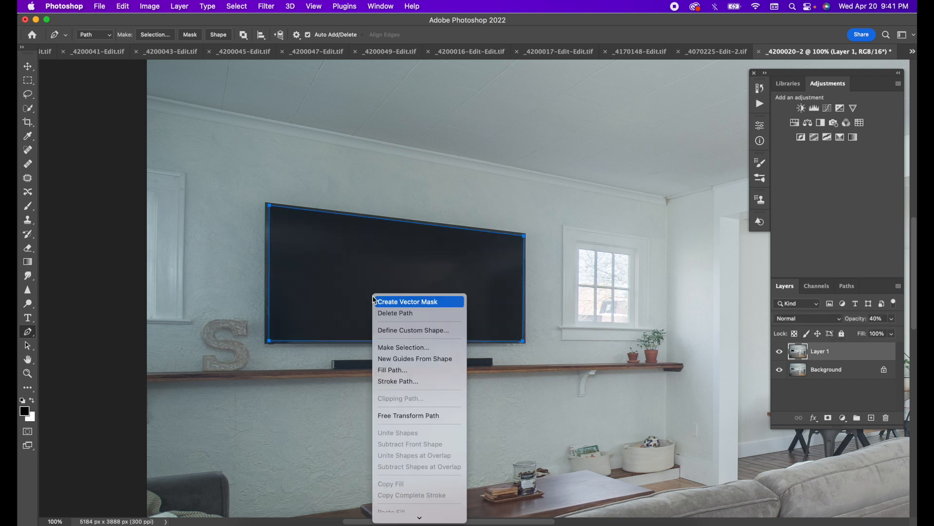
click(408, 314)
key(super+equal)
key(super+minus)
key(super+minus)
key(super+minus)
key(super+minus)
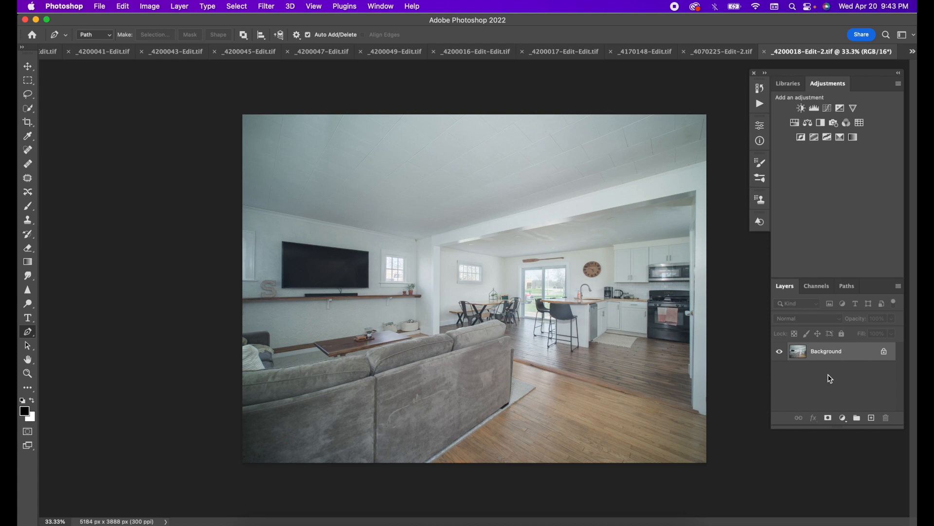
Duplicate the room photo as Layer 1 and apply Filter > Blur > Average to flatten it to gray.
key(super+j)
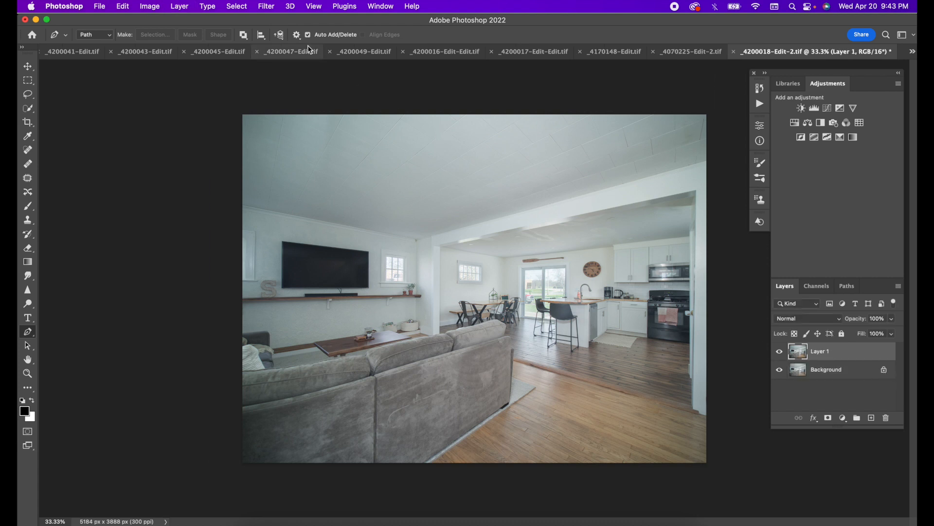
click(266, 7)
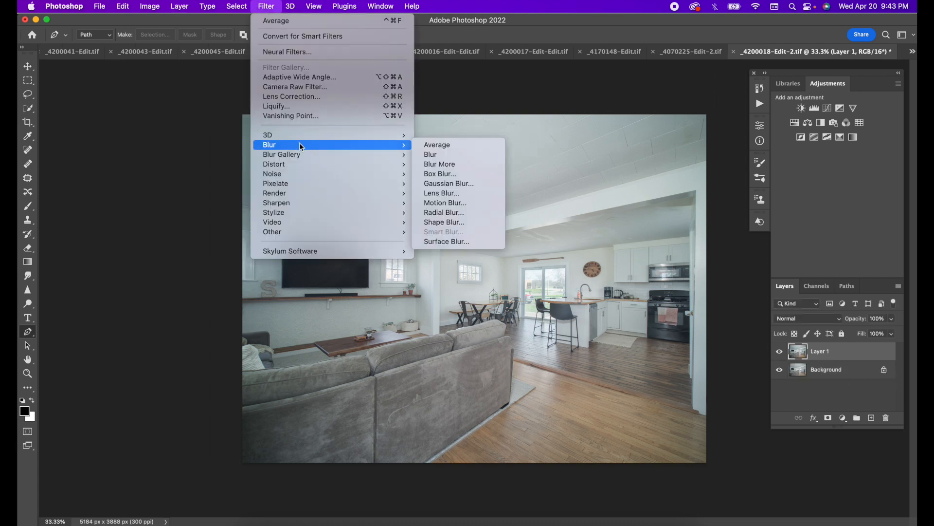
mouse_move(374, 154)
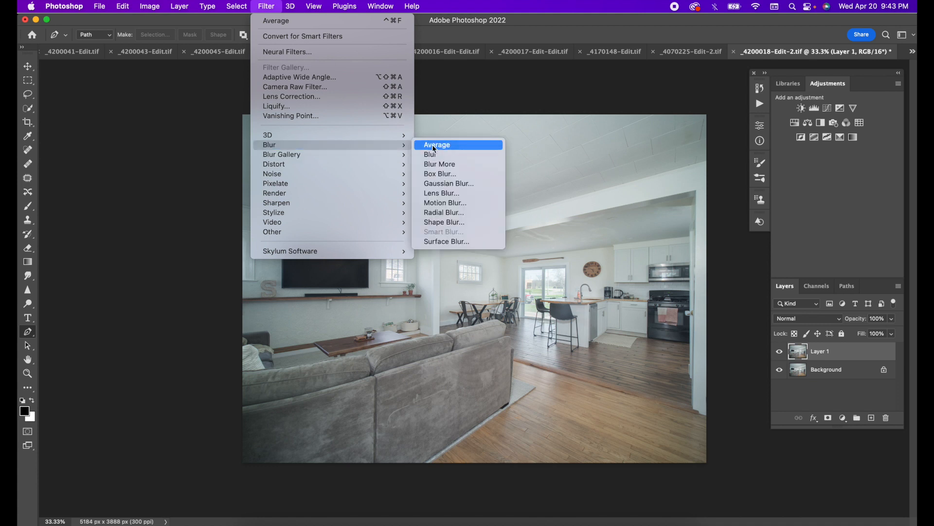
click(432, 145)
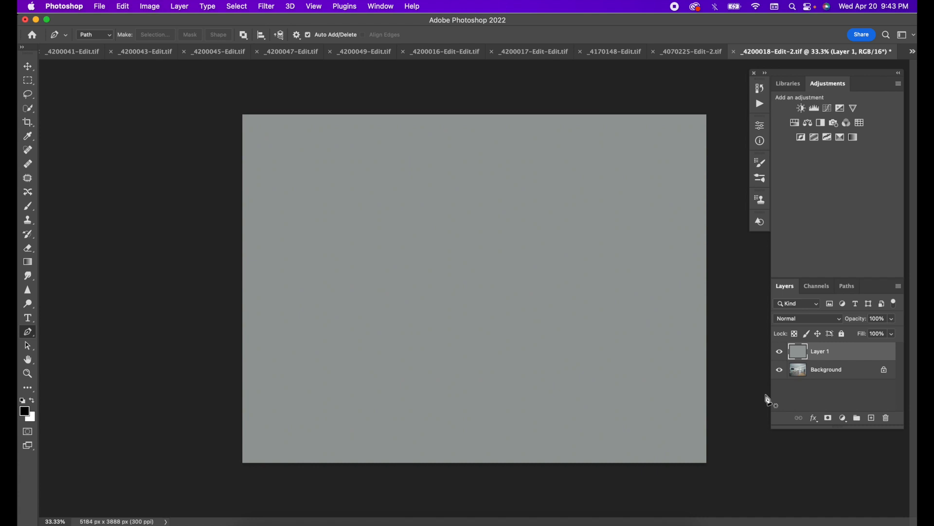
click(843, 418)
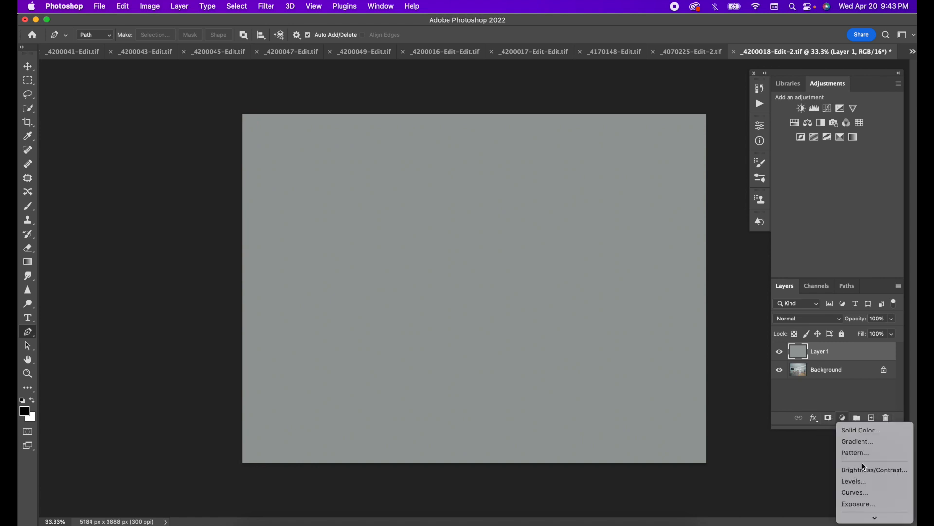
Add a Curves adjustment layer and set its gray point by sampling the averaged gray canvas.
scroll(864, 466, down, 3)
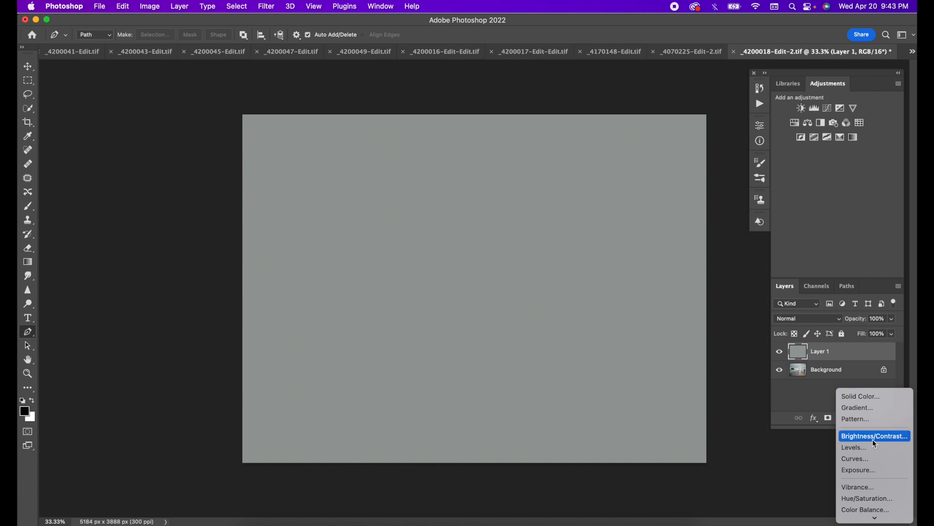
click(863, 459)
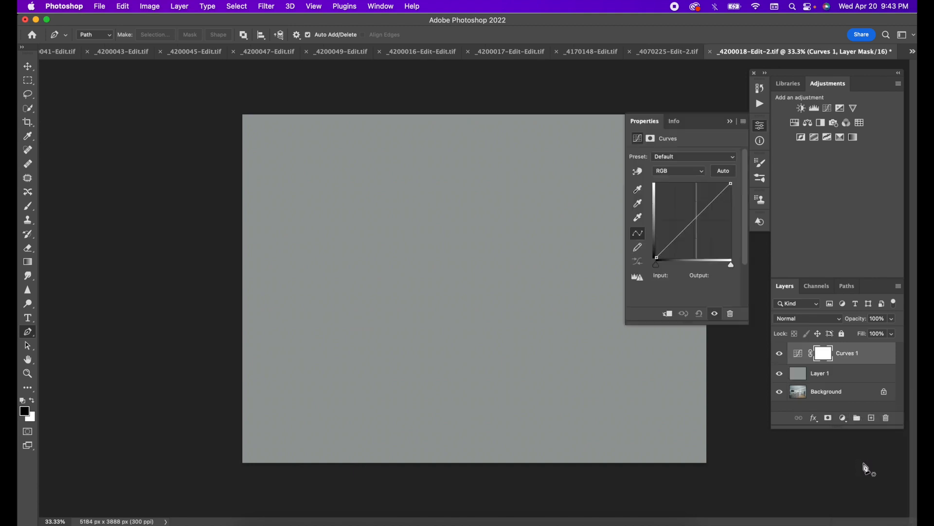
click(640, 206)
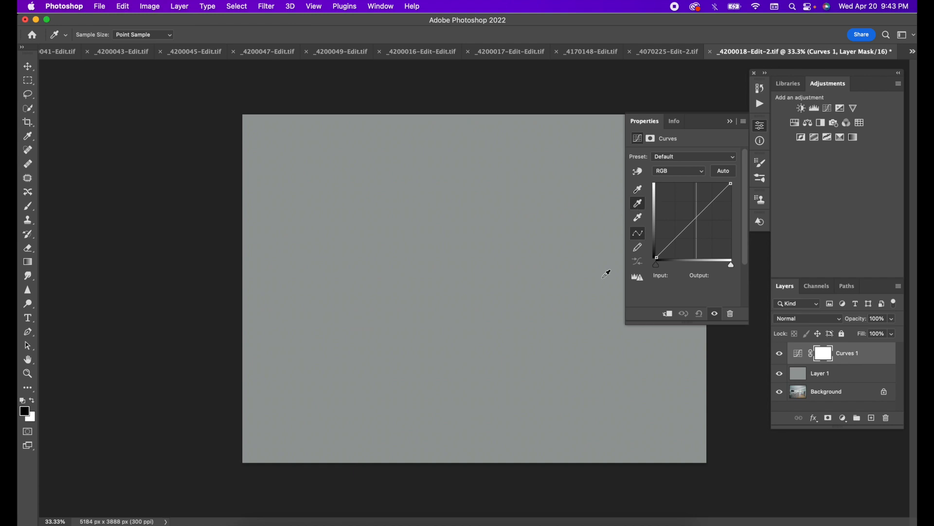
click(521, 300)
click(730, 121)
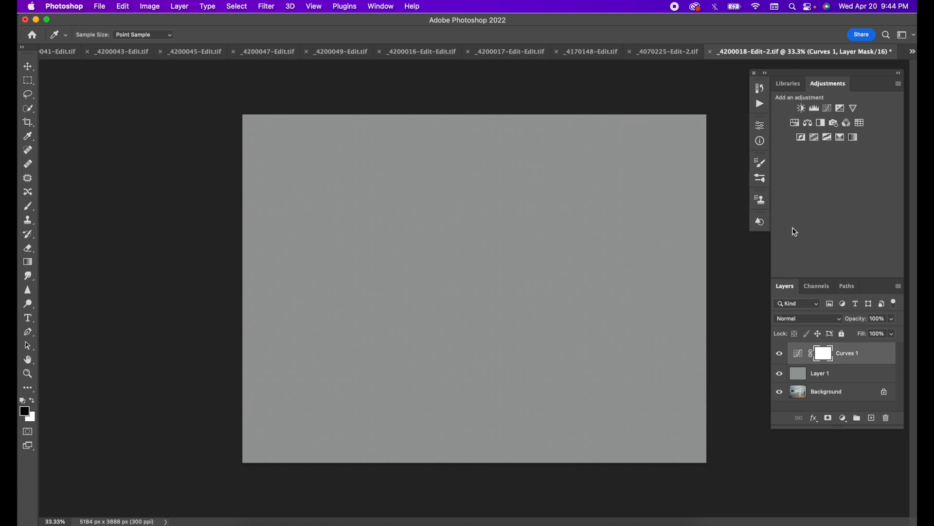
Hide the averaged gray layer and toggle the Curves correction to compare before and after.
click(779, 374)
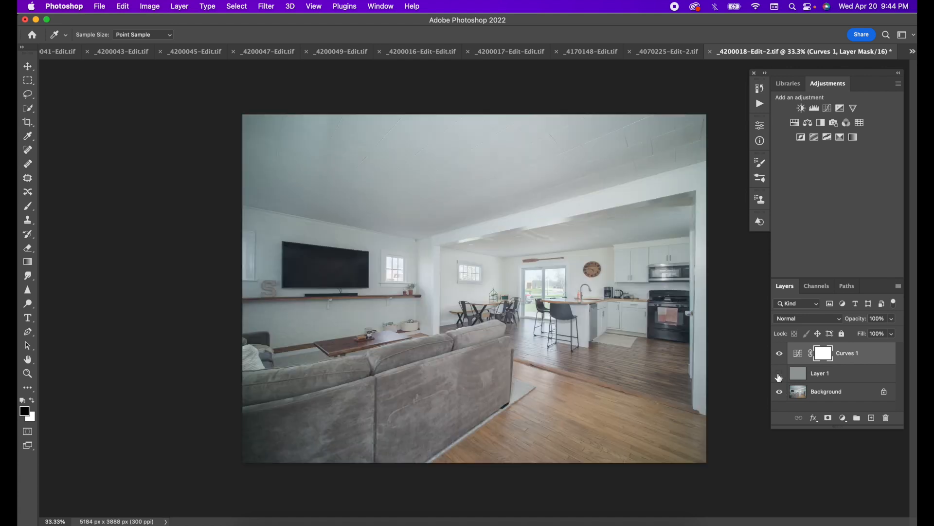
click(780, 354)
click(779, 355)
click(780, 356)
click(780, 355)
Lower the Curves layer opacity to 54% and recheck the correction on and off.
click(892, 333)
drag(876, 334, 886, 335)
click(780, 354)
click(780, 354)
click(781, 355)
click(781, 355)
click(781, 355)
Flatten the image, discarding the hidden gray layer, save it, and return to Lightroom Classic.
right_click(827, 375)
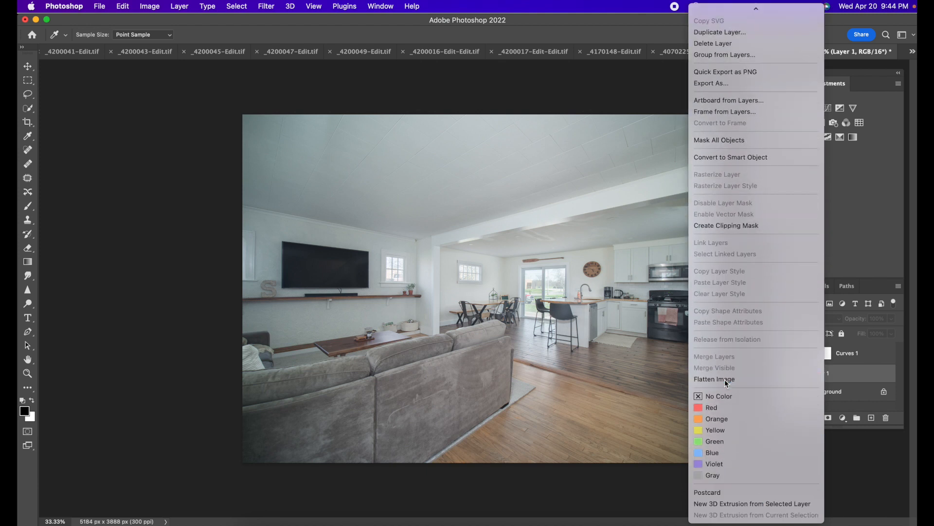
click(725, 378)
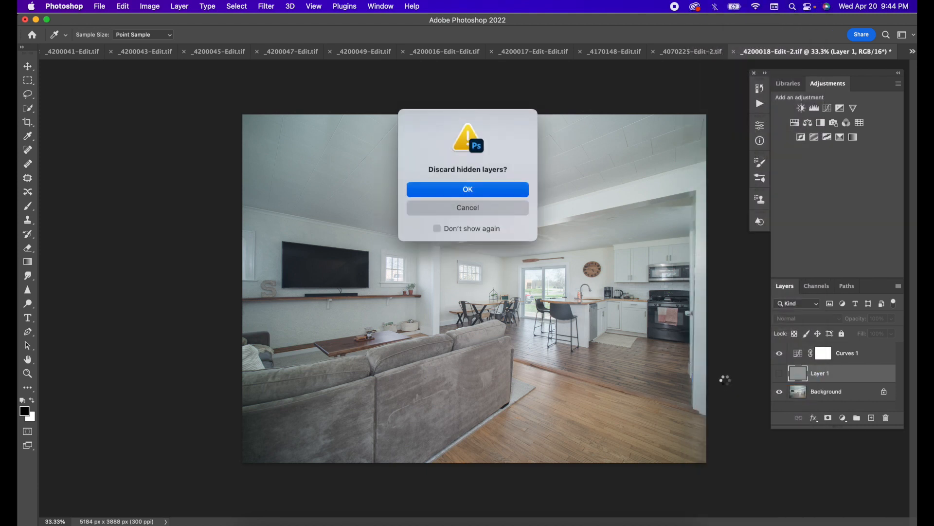
key(Return)
key(super+s)
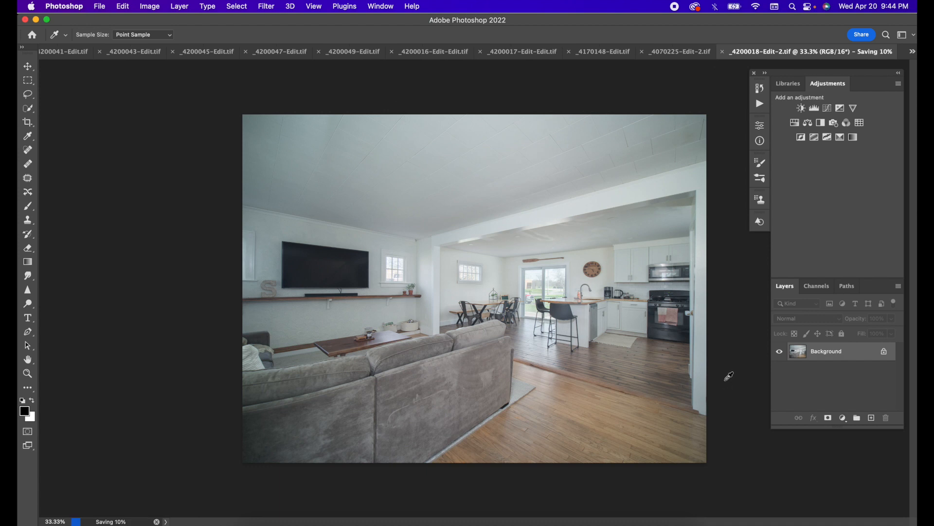
click(455, 523)
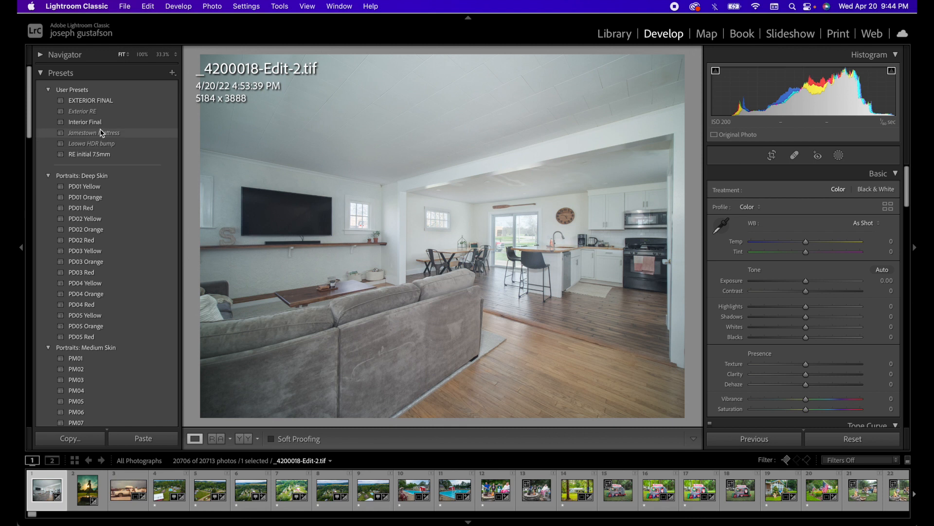
Apply the Interior Final preset to _4200018-Edit-2.tif, then set Blacks to -54 and Contrast to +32.
click(93, 126)
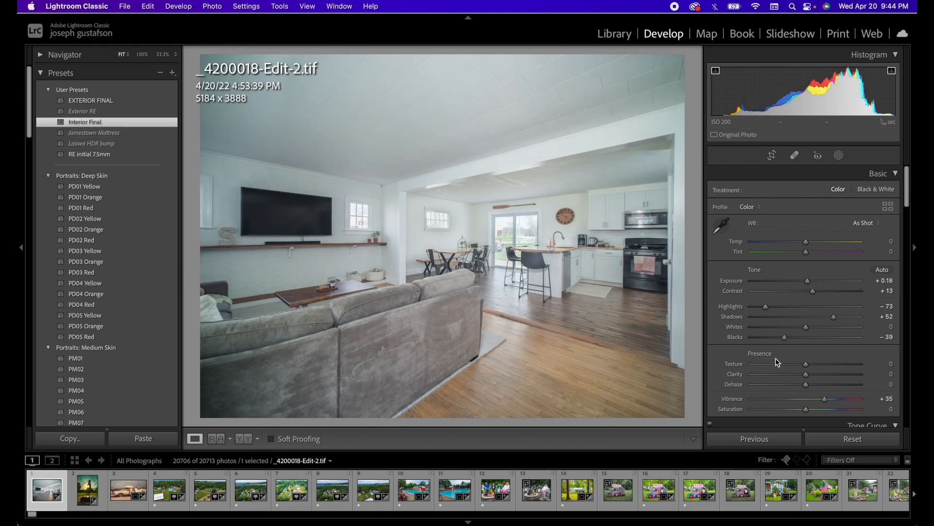
drag(780, 337, 776, 338)
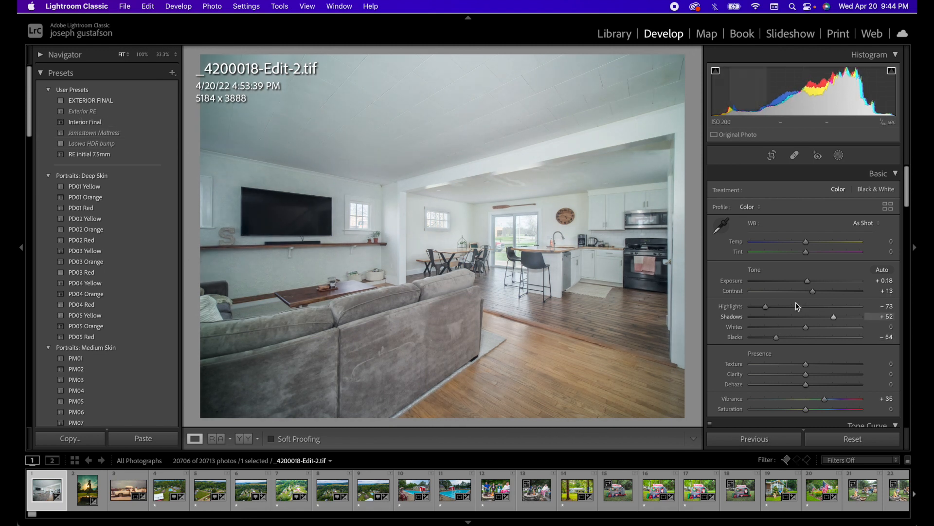
drag(813, 291, 824, 292)
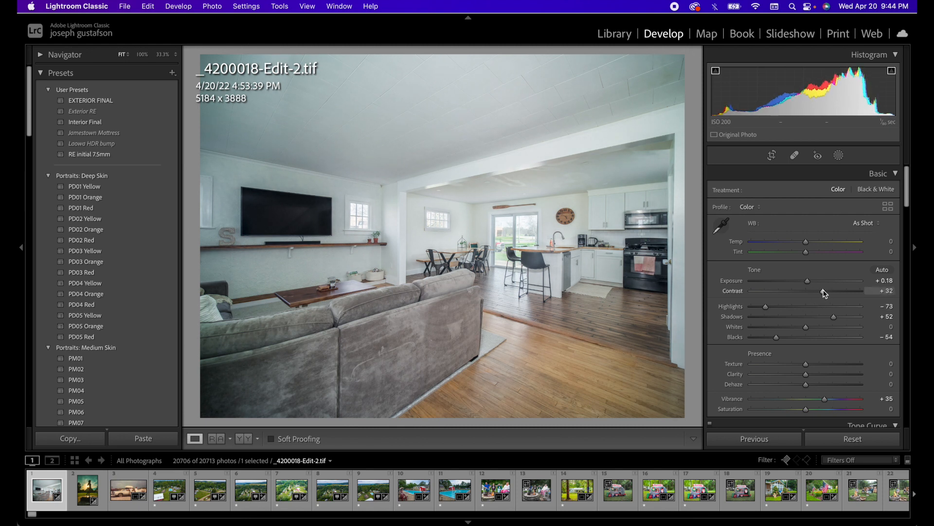